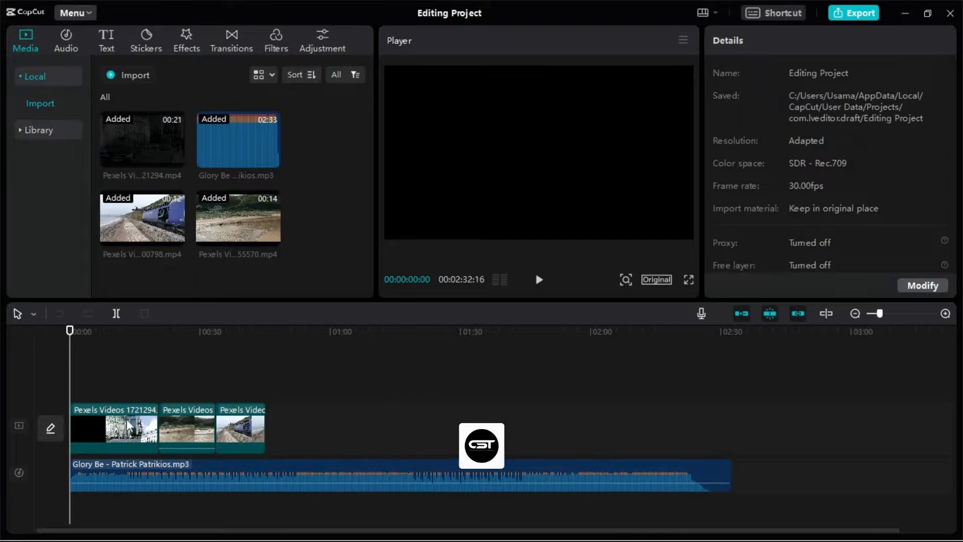
- Adjust the timeline zoom so the three video clips spread across the visible timeline
key("ctrl")
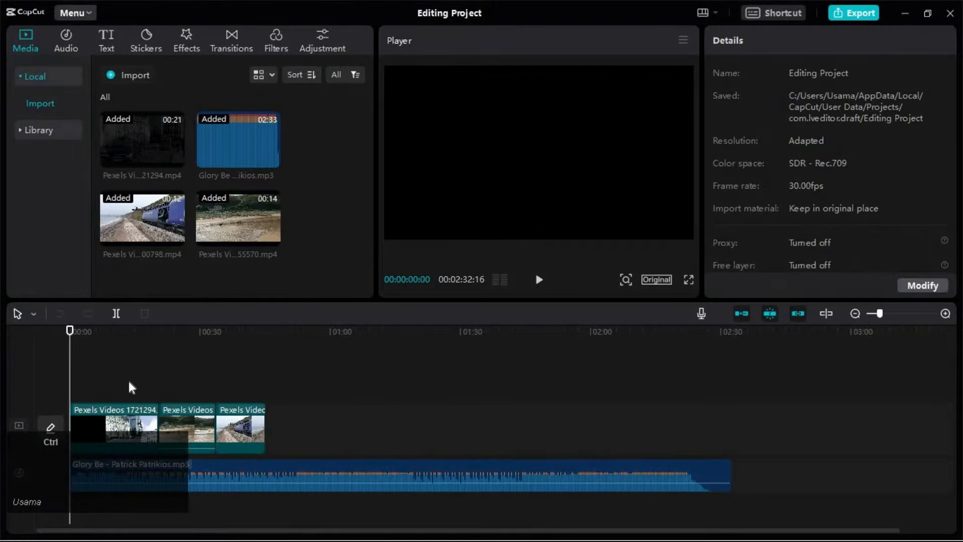
scroll(130, 397, "up", 5, "ctrl")
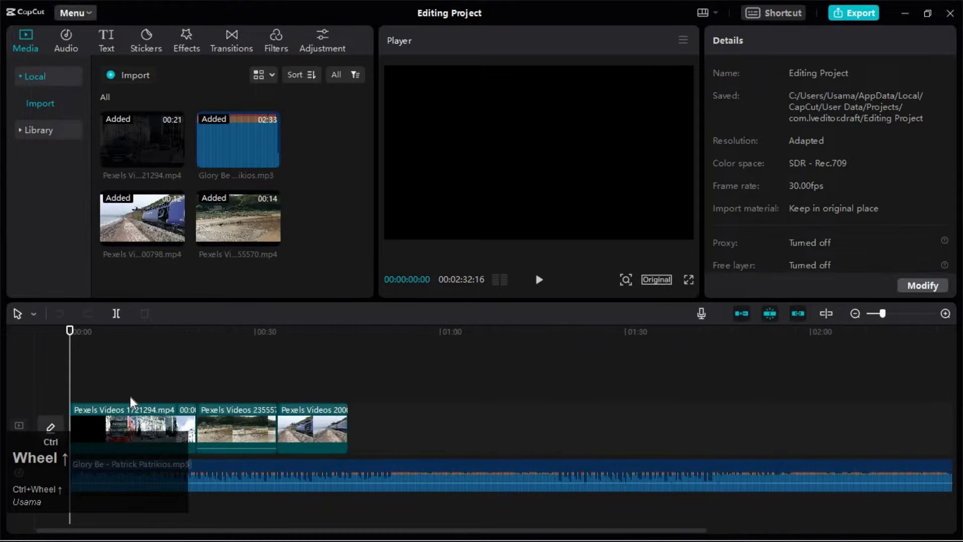
scroll(131, 397, "up", 3, "ctrl")
scroll(131, 397, "down", 2, "ctrl")
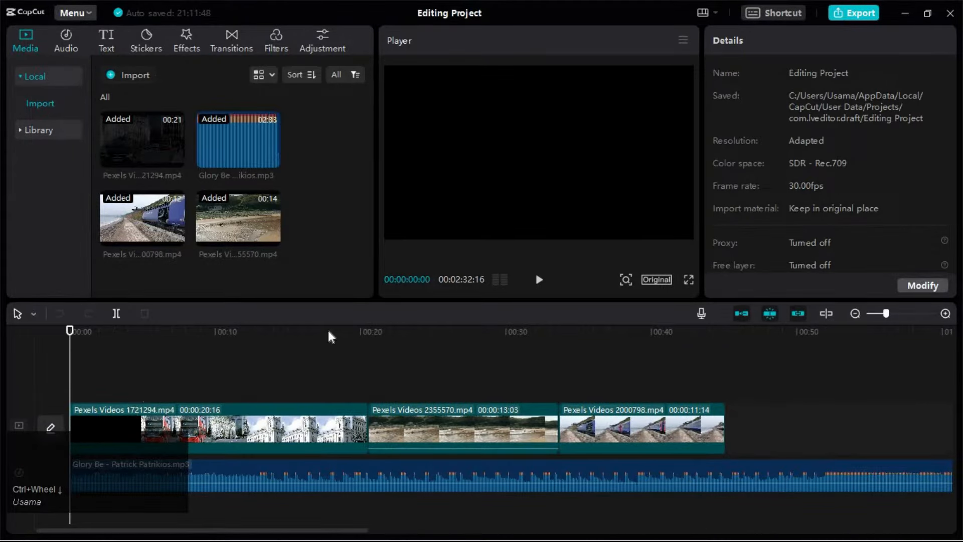
left_click(946, 314)
left_click(946, 313)
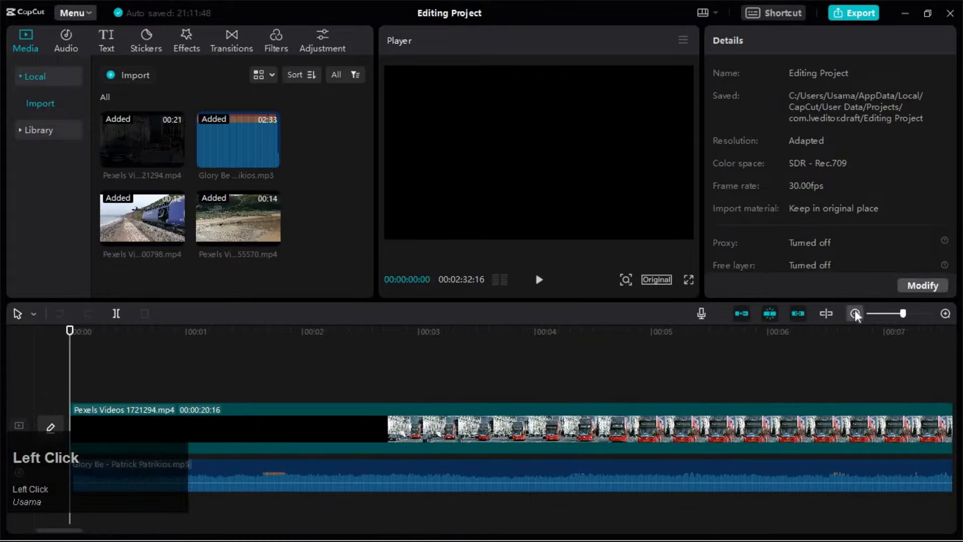
left_click(855, 314)
left_click(855, 314)
left_click(946, 313)
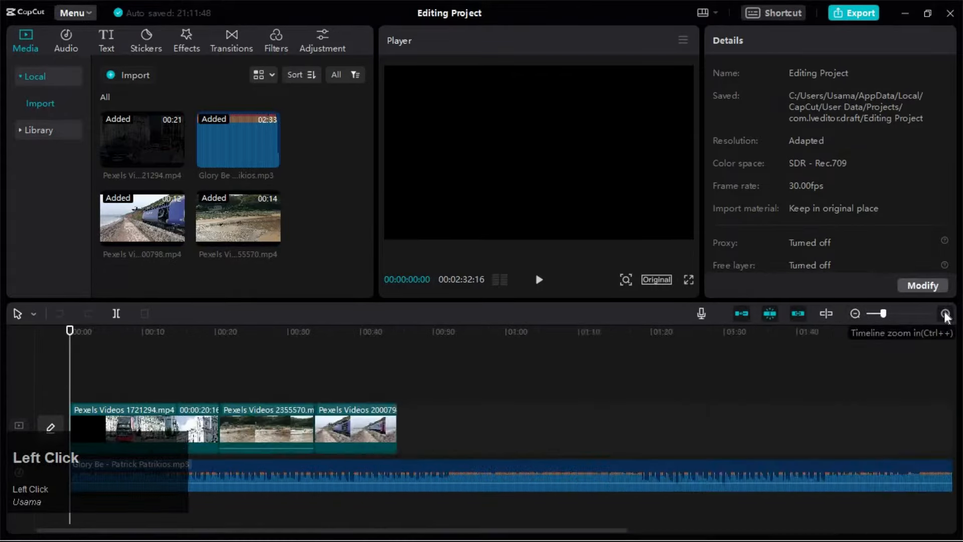
left_click(945, 314)
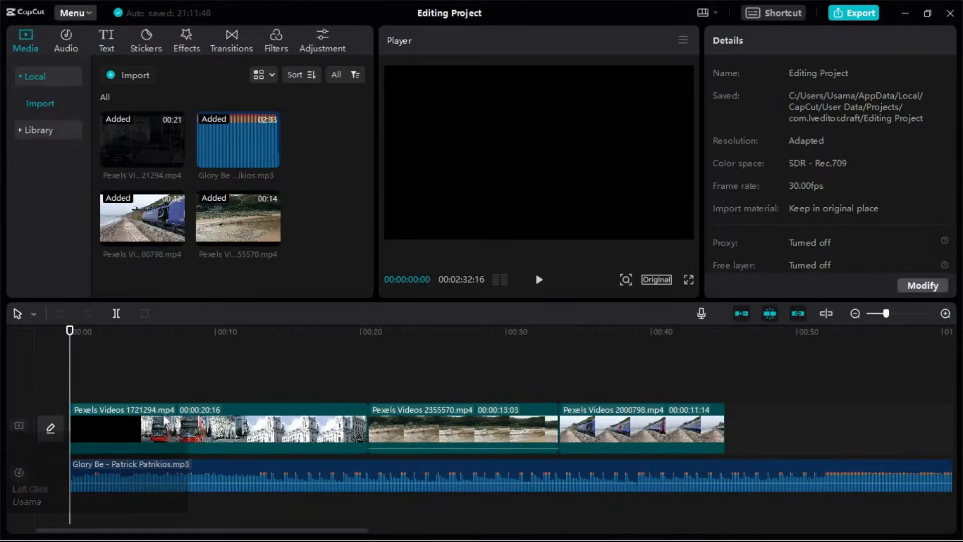
scroll(249, 474, "up", 1, "ctrl")
- Split the first clip, Pexels Videos 1721294.mp4, at 00:00:03:24, where its black opening ends
left_click_drag(76, 334, 140, 345)
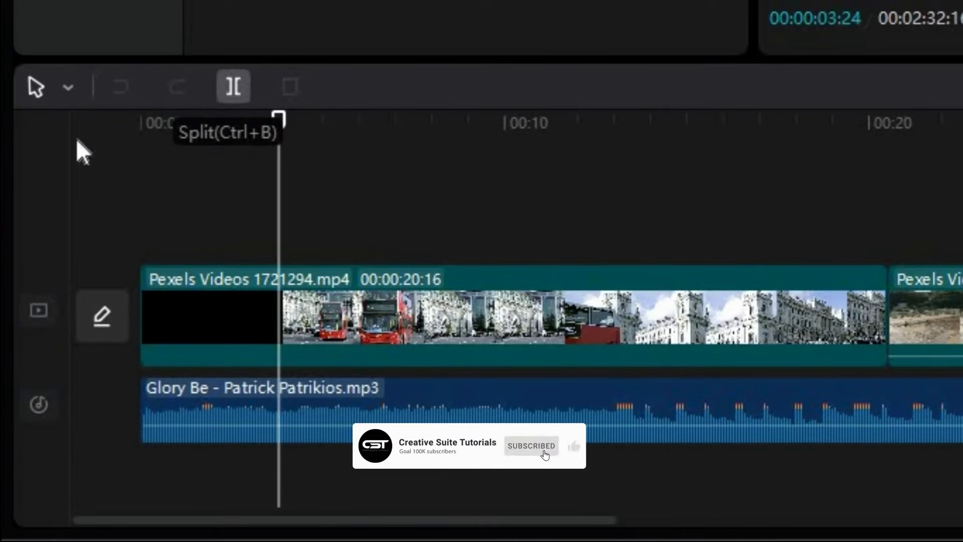
left_click(69, 93)
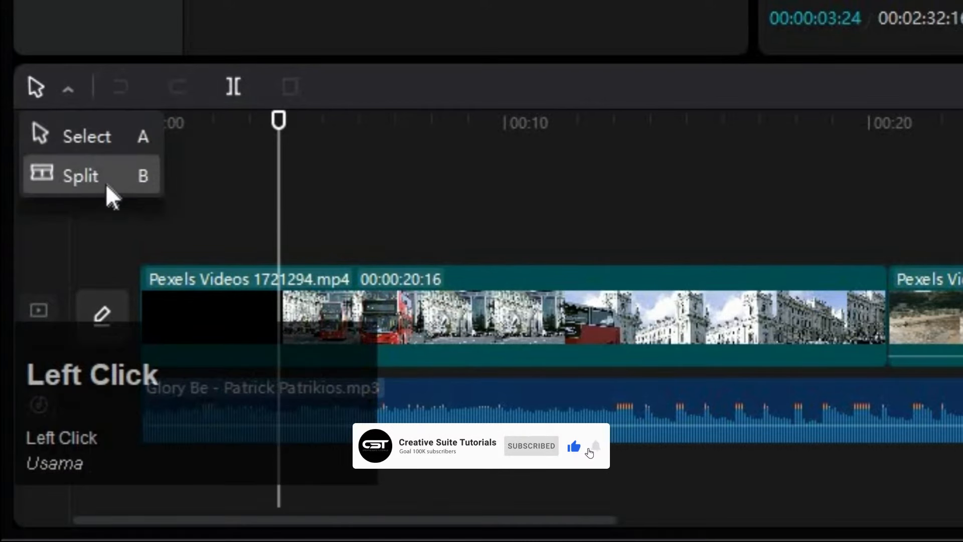
left_click(45, 176)
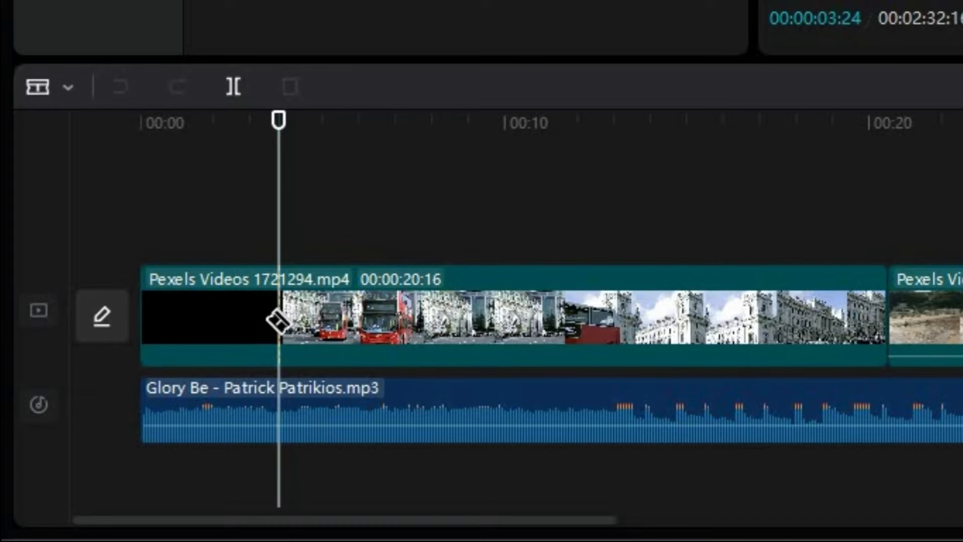
left_click(45, 93)
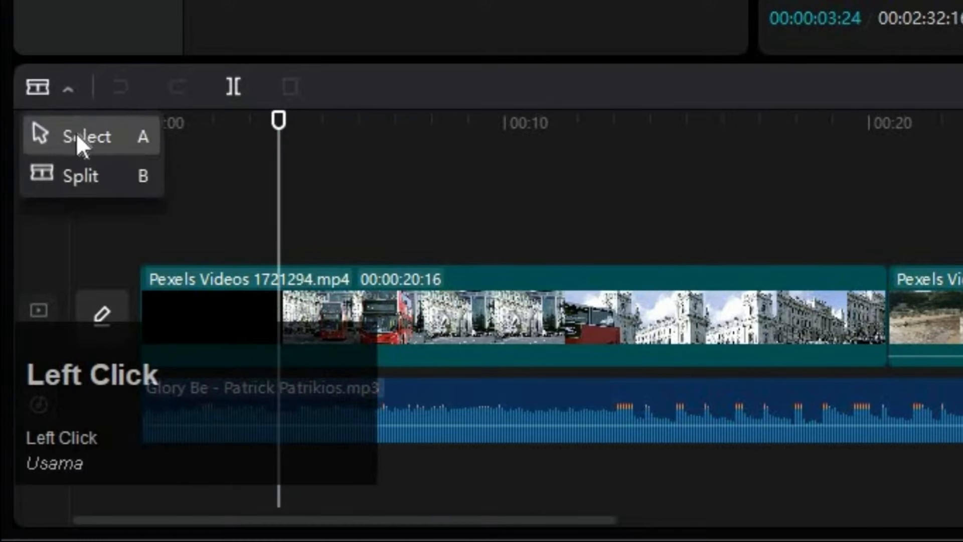
left_click(39, 133)
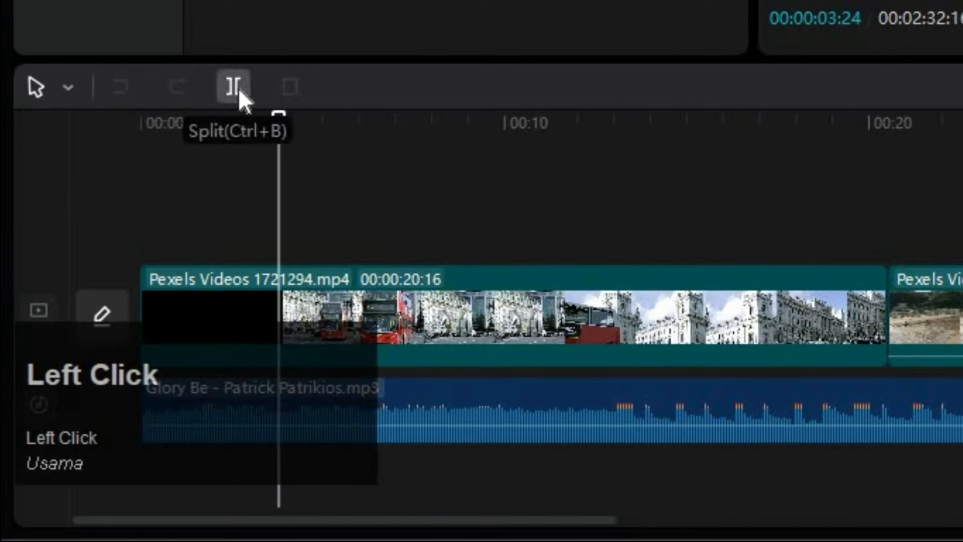
left_click(240, 86)
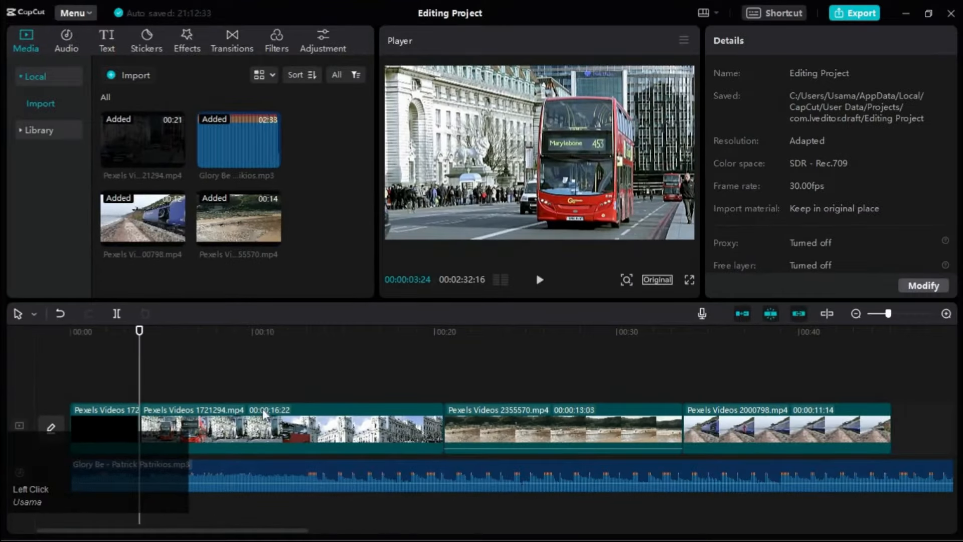
- Delete the black opening segment of Pexels Videos 1721294.mp4 from the start of the timeline
left_click(168, 410)
left_click(174, 414)
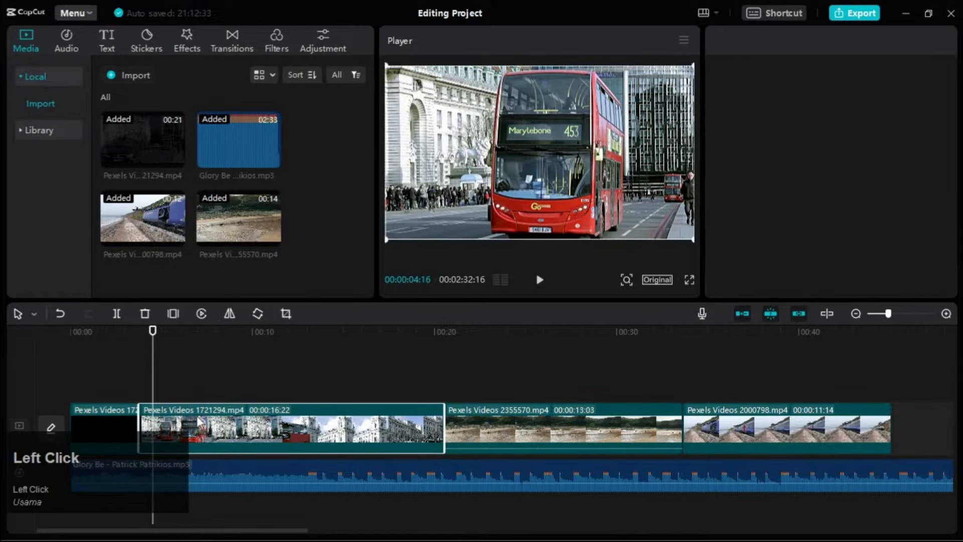
left_click(102, 414)
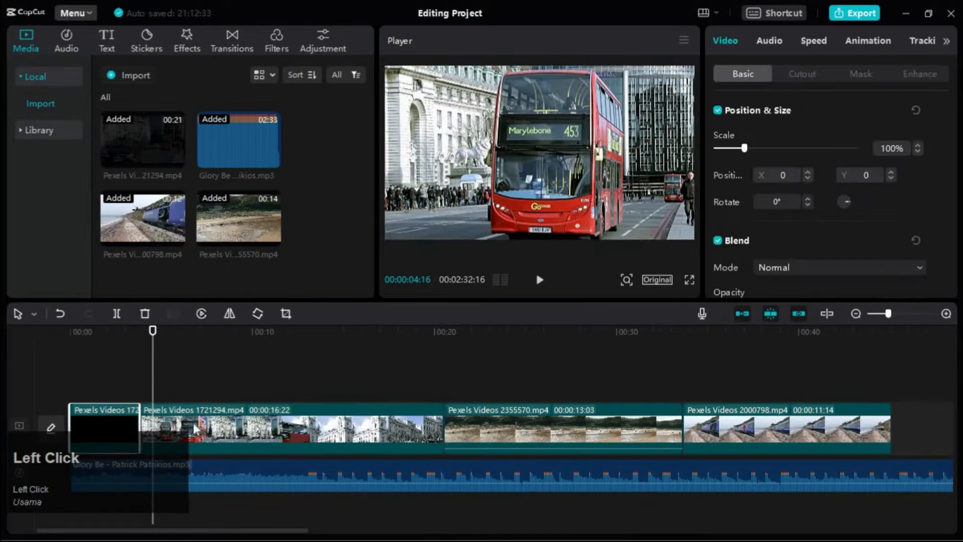
left_click(277, 360)
left_click(122, 418)
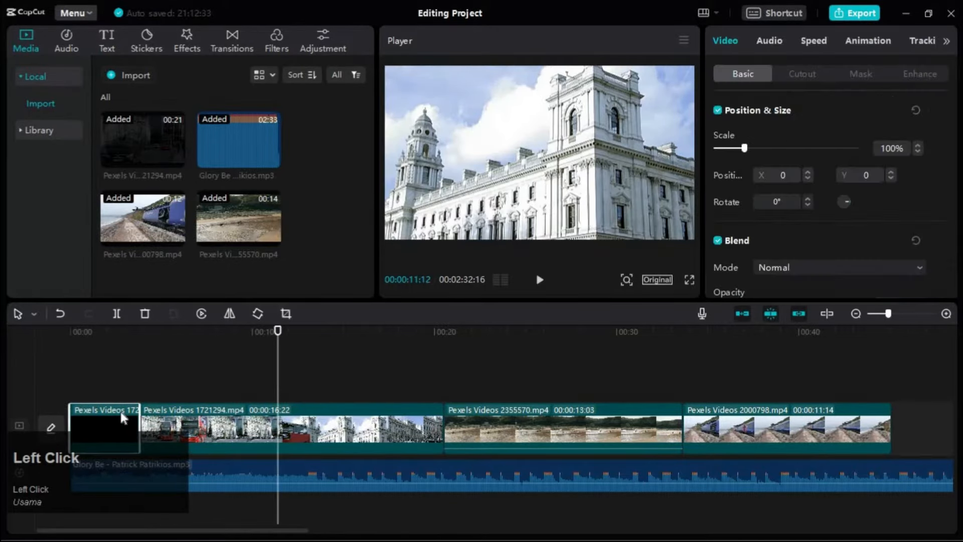
left_click(146, 314)
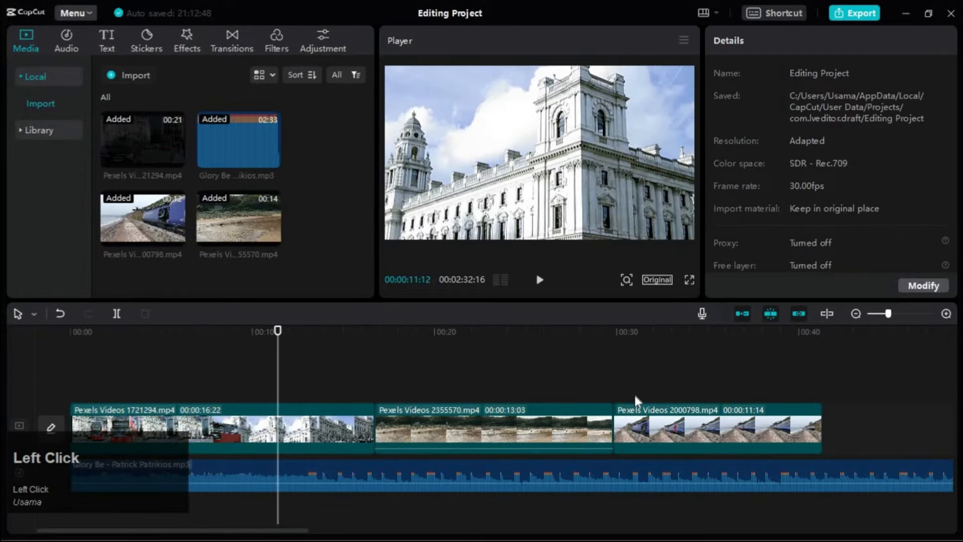
- Play the sequence from the beginning to review the trimmed bus footage
left_click_drag(92, 334, 59, 329)
key("space")
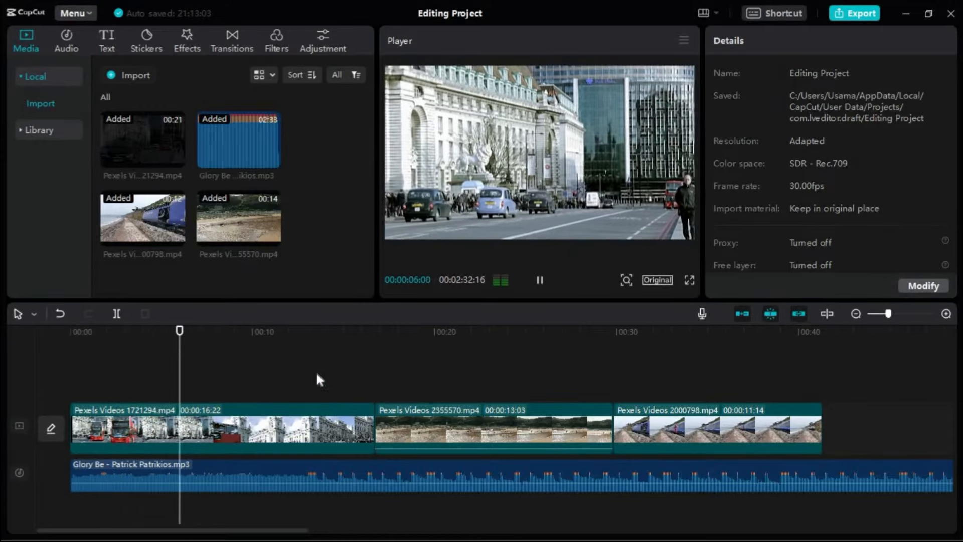
key("space")
- Split Pexels Videos 1721294.mp4 at 00:00:03:10
left_click(122, 342)
mouse_move(122, 342)
left_mouse_down()
mouse_move(69, 338)
mouse_move(229, 335)
mouse_move(102, 336)
mouse_move(131, 338)
left_mouse_up()
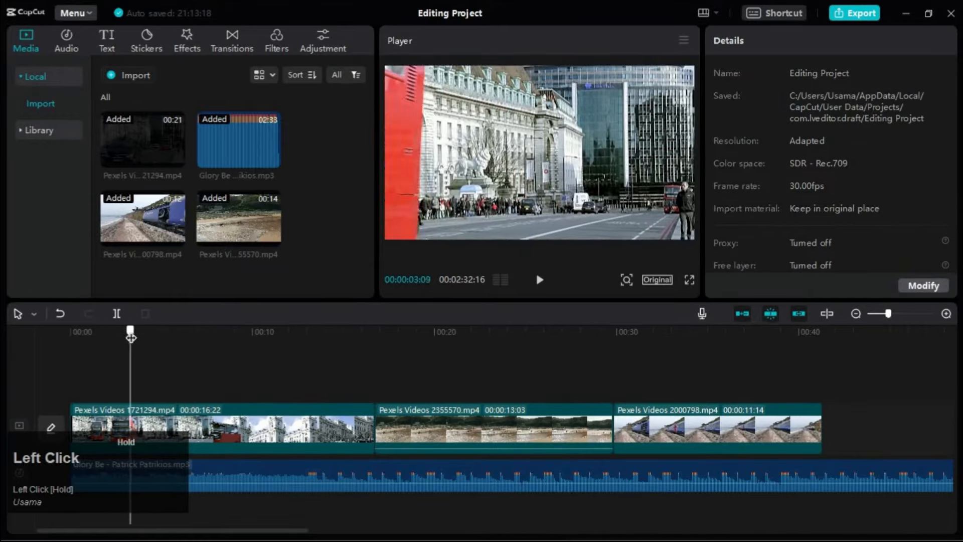
left_click(129, 417)
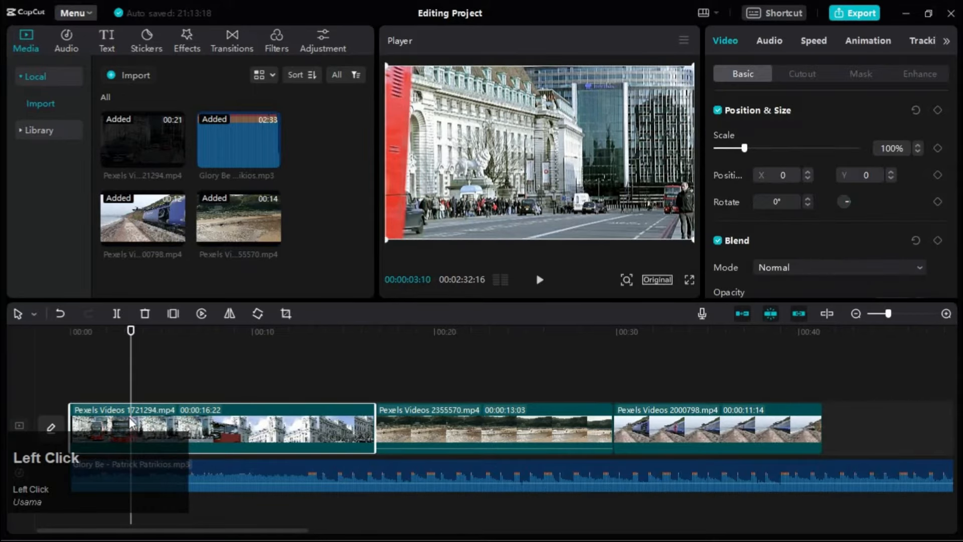
key("ctrl")
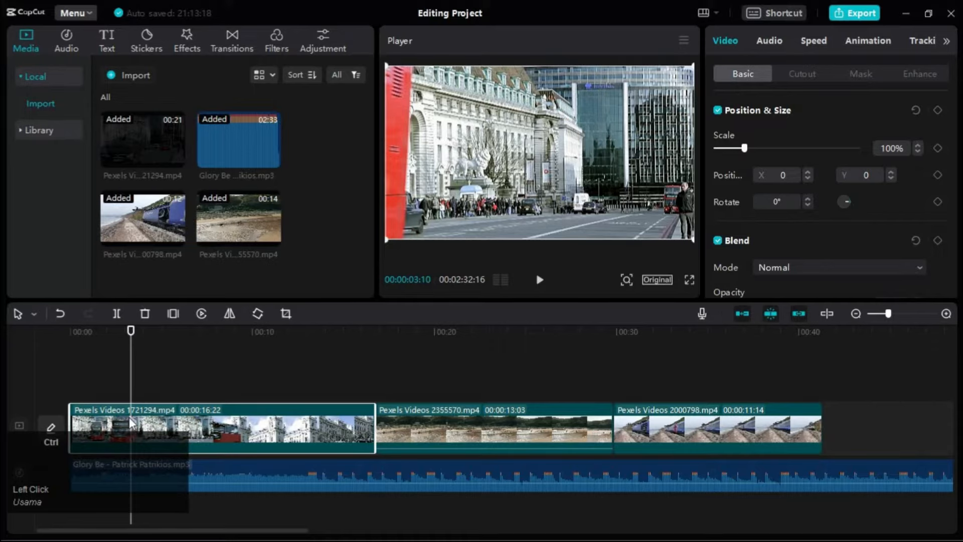
key("ctrl+b")
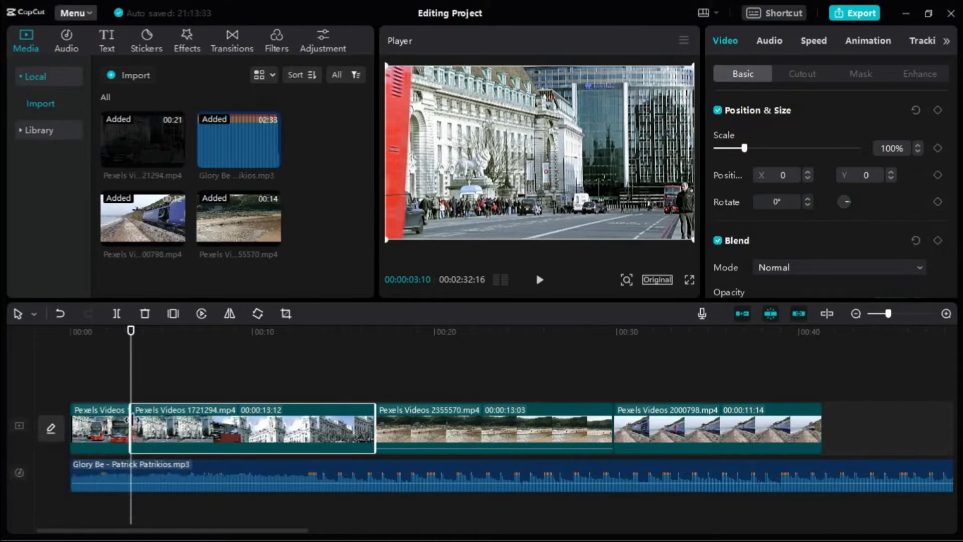
- Try trimming the start of the second bus segment up to 00:00:06:20, and undo the trim
left_click_drag(163, 334, 192, 331)
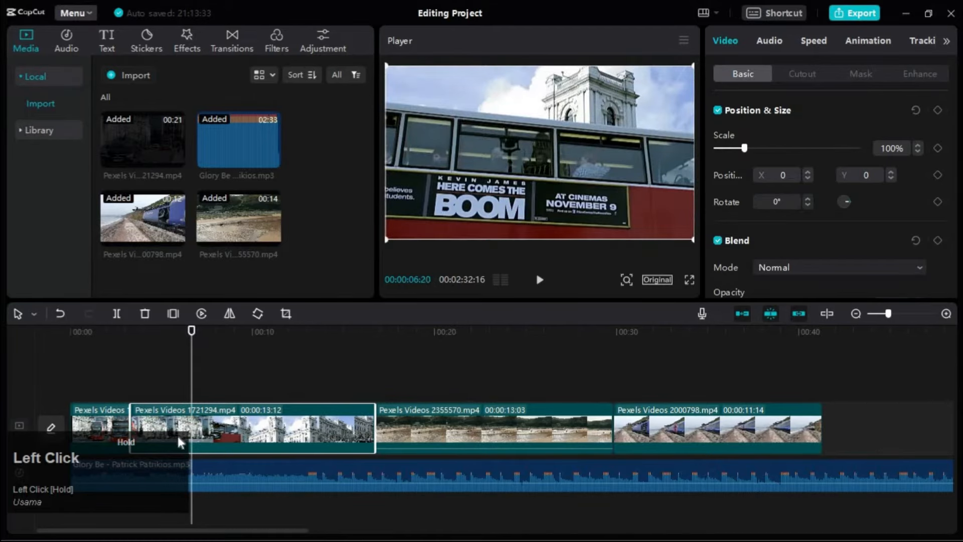
left_click_drag(130, 422, 190, 420)
mouse_move(117, 332)
left_mouse_down()
mouse_move(144, 333)
mouse_move(130, 339)
left_mouse_up()
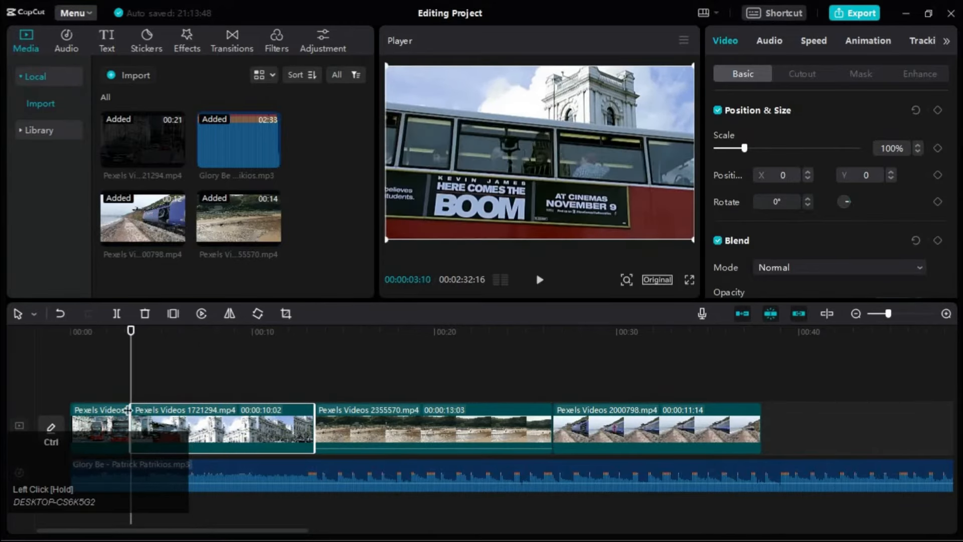
key("ctrl+z")
- Split the second bus segment at 00:00:07:19 and delete the piece before that cut
left_click_drag(189, 333, 210, 342)
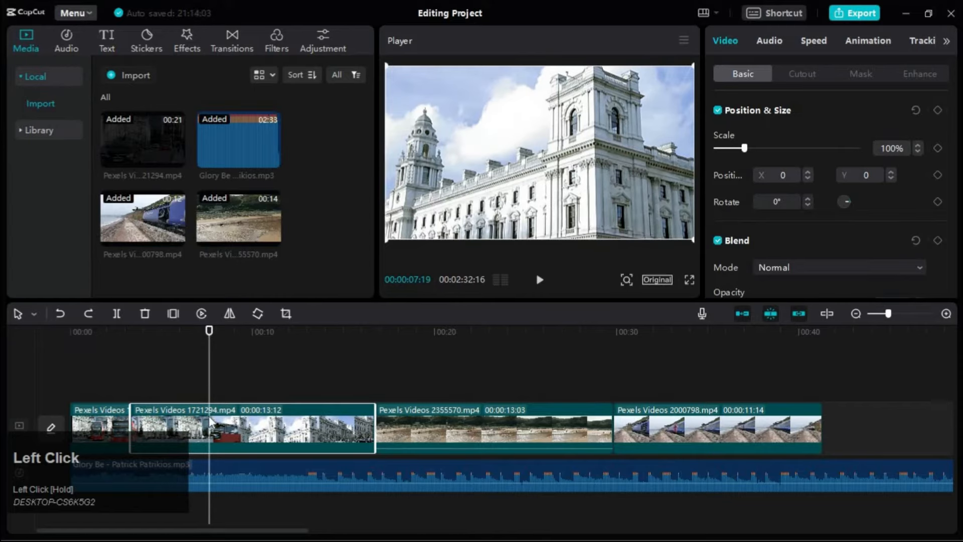
key("ctrl+b")
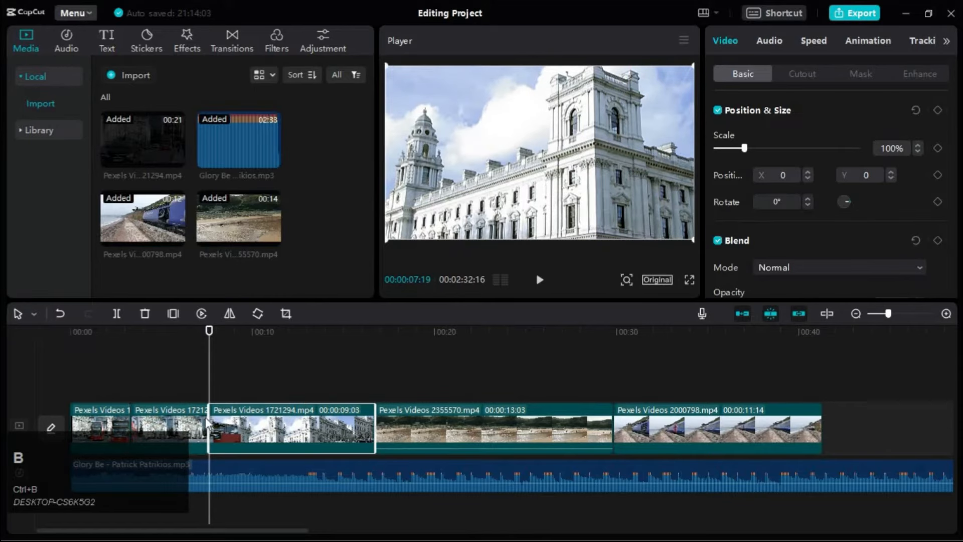
left_click(153, 404)
left_click(149, 313)
- Preview the join, split the second bus segment at 00:00:07:11 and delete its remainder before the beach clip
left_click(115, 339)
key("space")
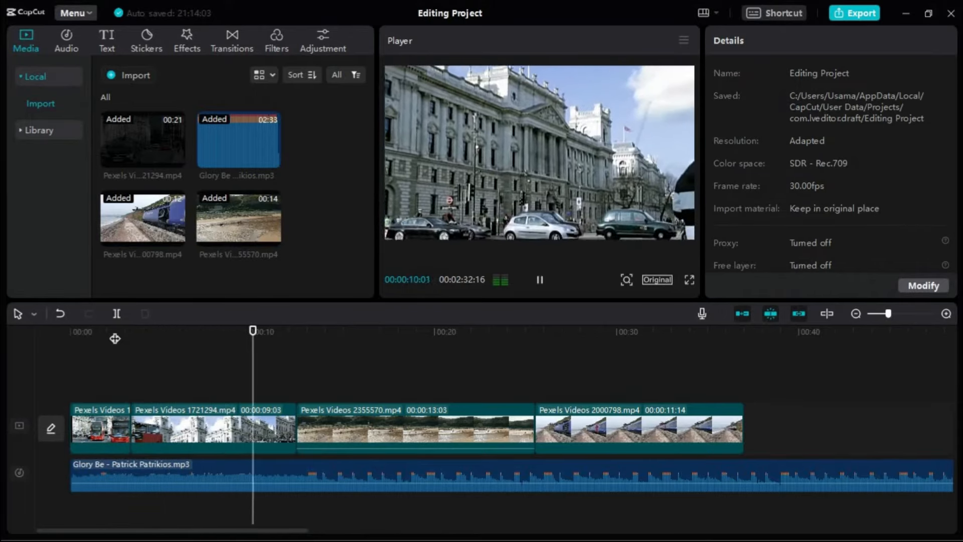
left_click(204, 429)
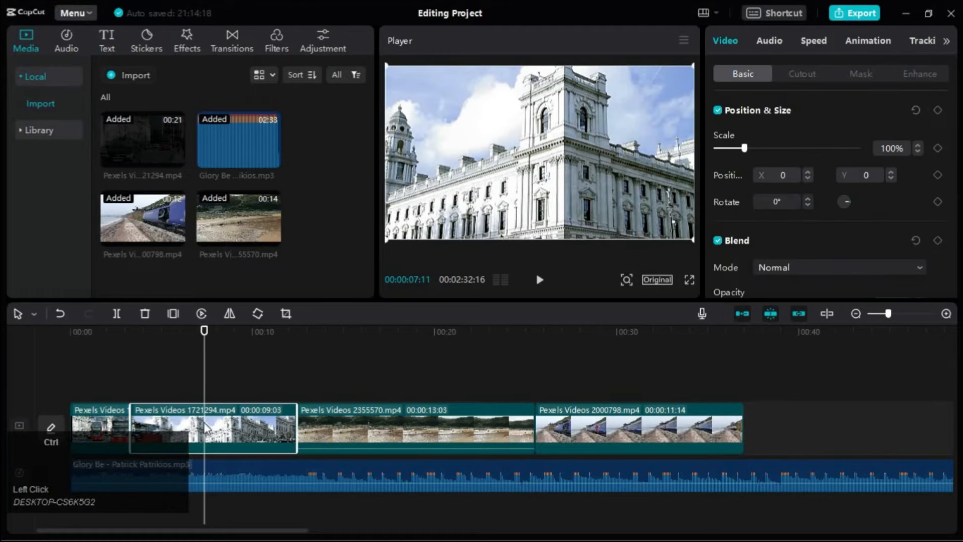
key("ctrl+b")
left_click(257, 417)
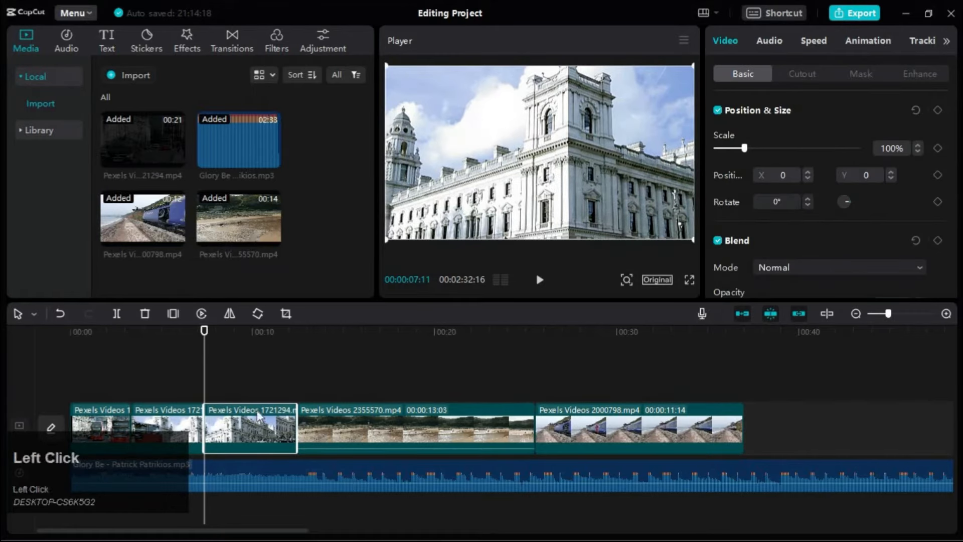
left_click(145, 314)
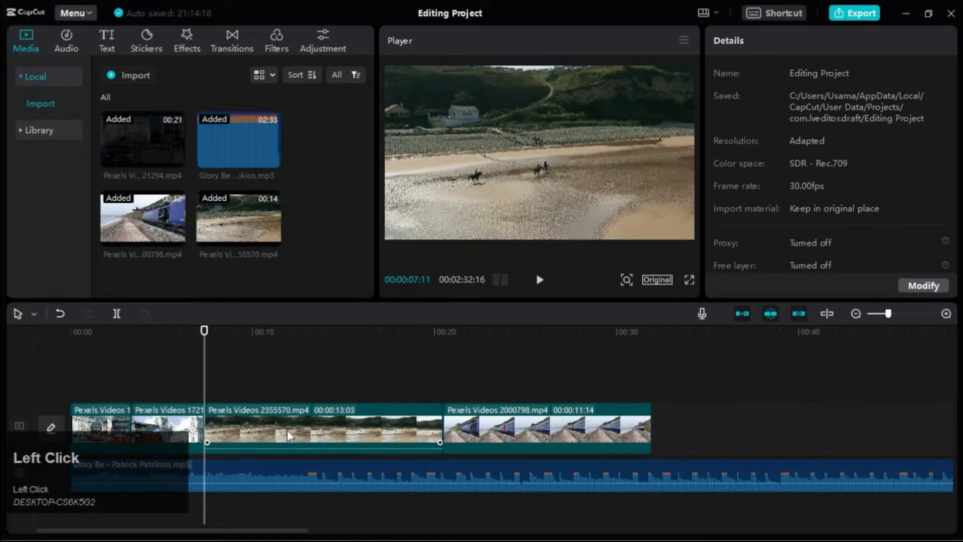
- Play through the beach clip, split Pexels Videos 2355570.mp4 at 00:00:15:04 and delete the part after the cut
left_click(174, 341)
left_click(118, 333)
key("space")
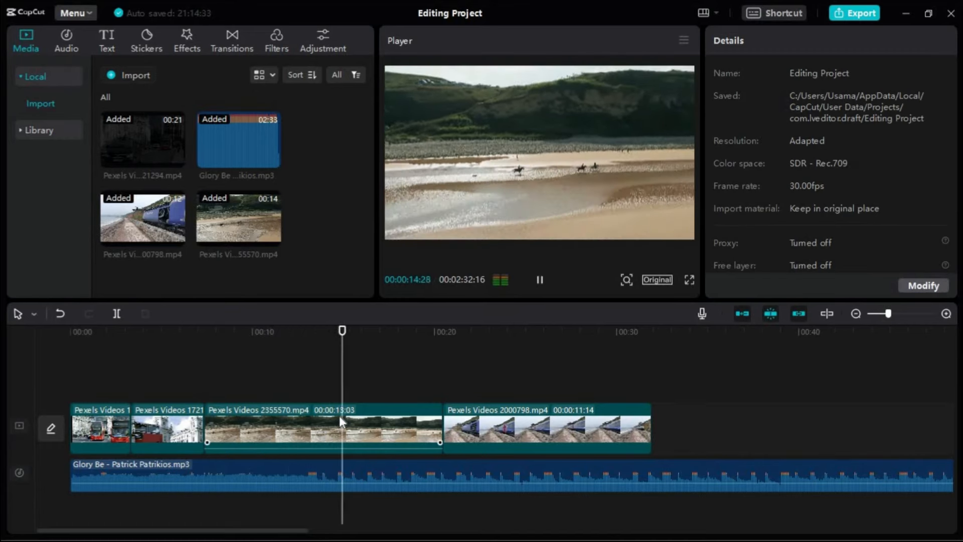
key("space")
left_click(353, 413)
key("ctrl")
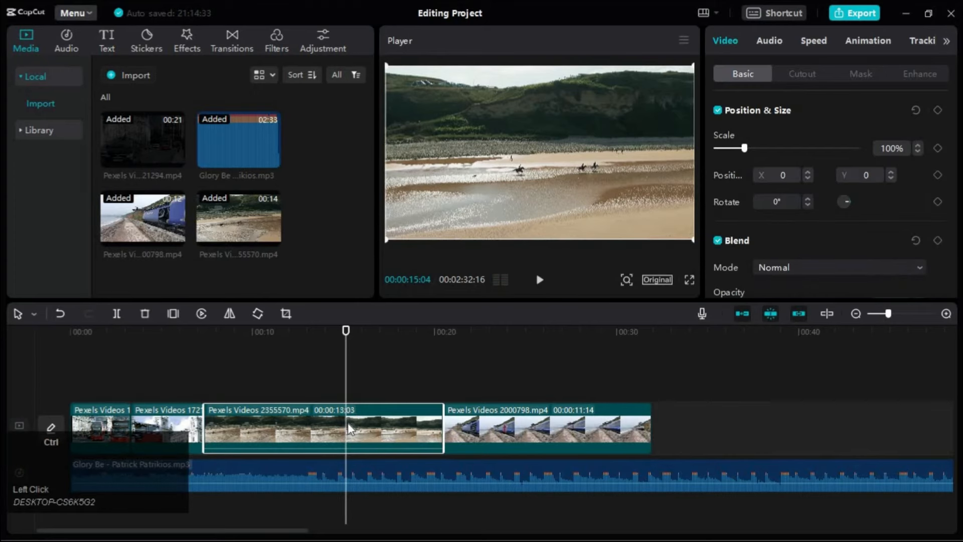
key("ctrl+b")
left_click(363, 419)
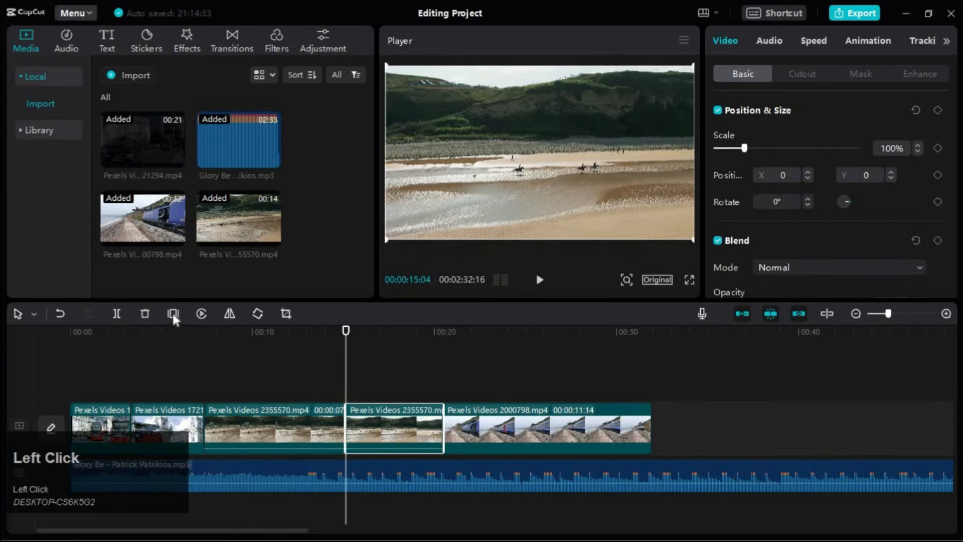
left_click(143, 314)
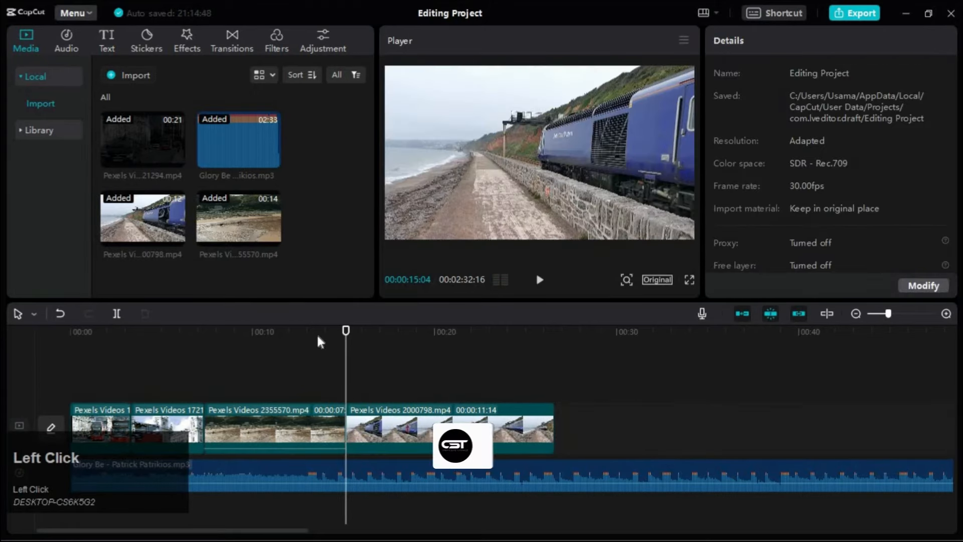
- Play the train clip through to its end to review it
left_click(337, 340)
key("space")
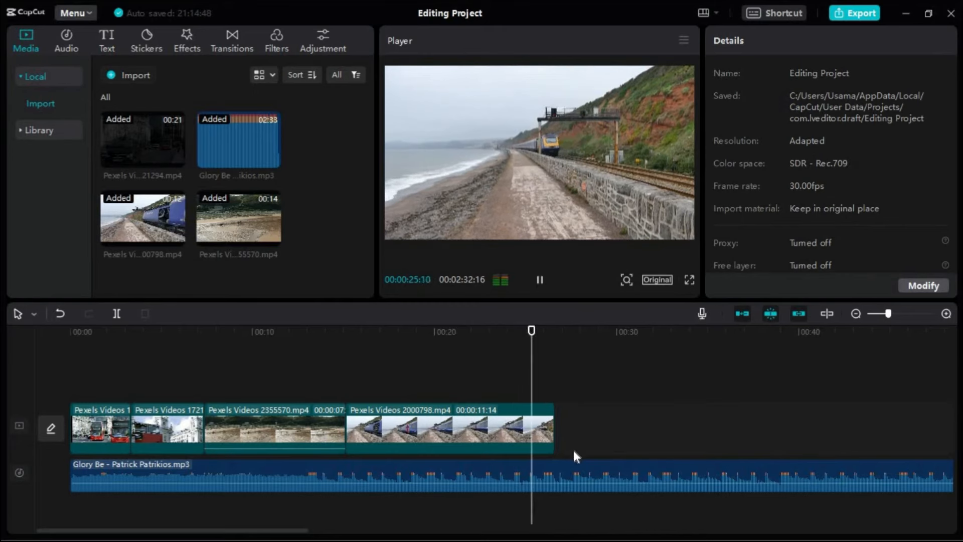
key("space")
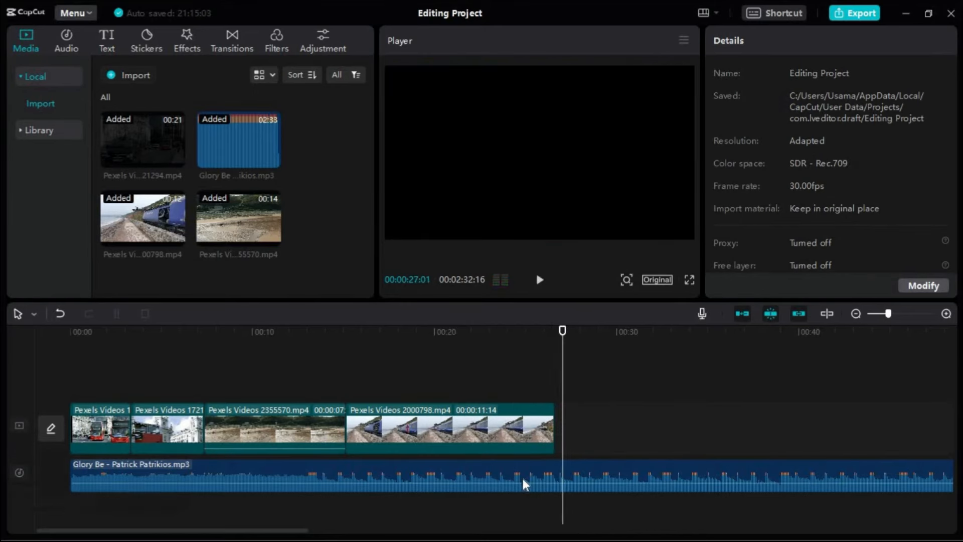
- Split the Glory Be music at the video's end, 00:00:26:18, delete the excess audio, and return the playhead to the start
left_click(565, 467)
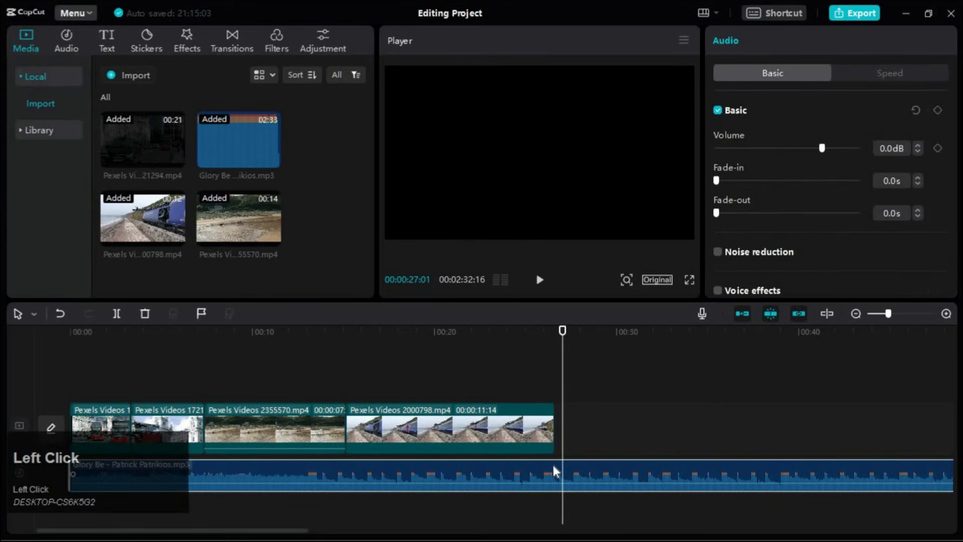
mouse_move(561, 335)
left_mouse_down()
mouse_move(546, 336)
mouse_move(555, 337)
left_mouse_up()
left_click(556, 465)
key("ctrl+b")
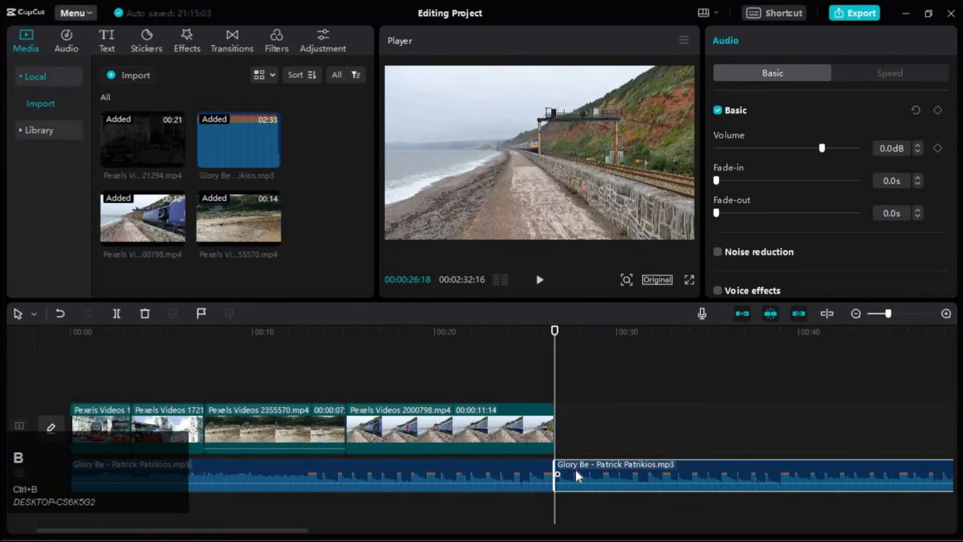
left_click(585, 466)
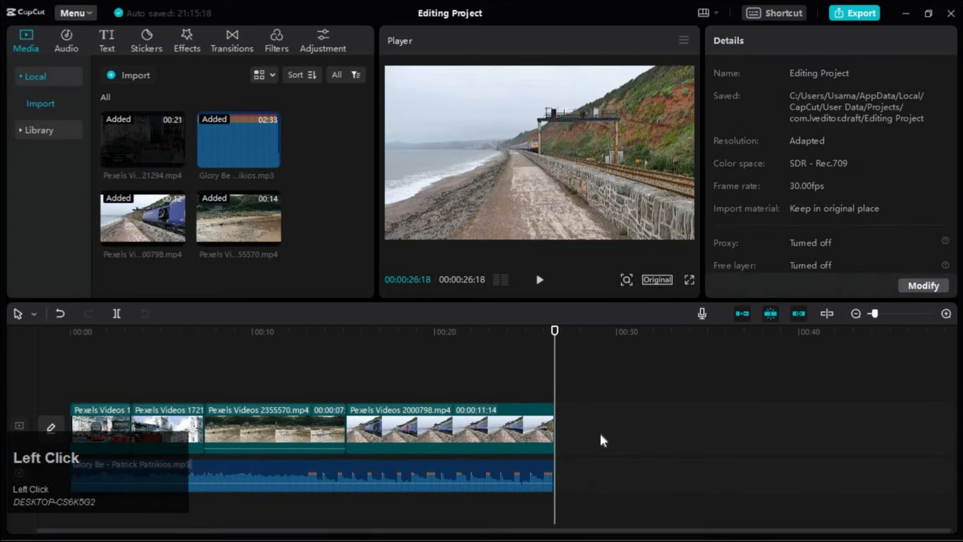
left_click(515, 332)
left_click_drag(224, 349, 66, 358)
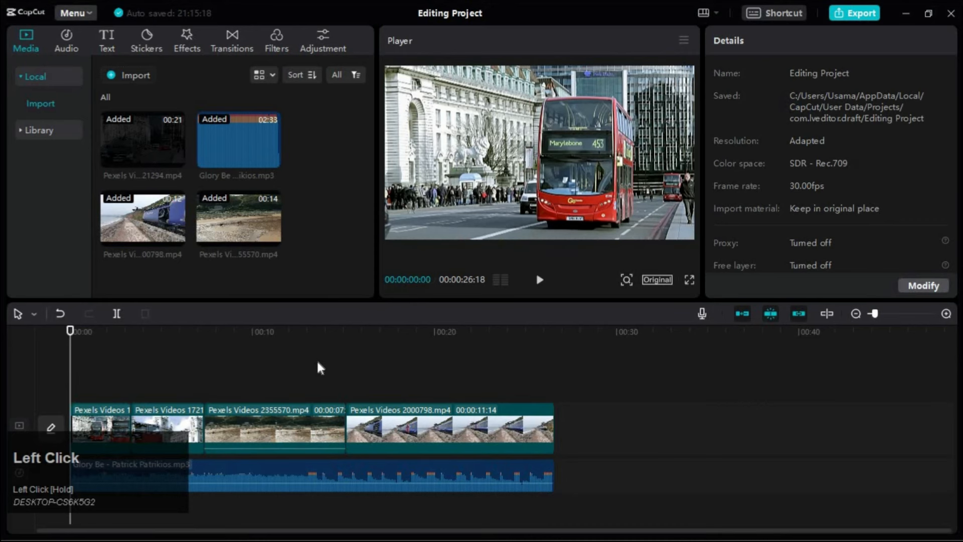